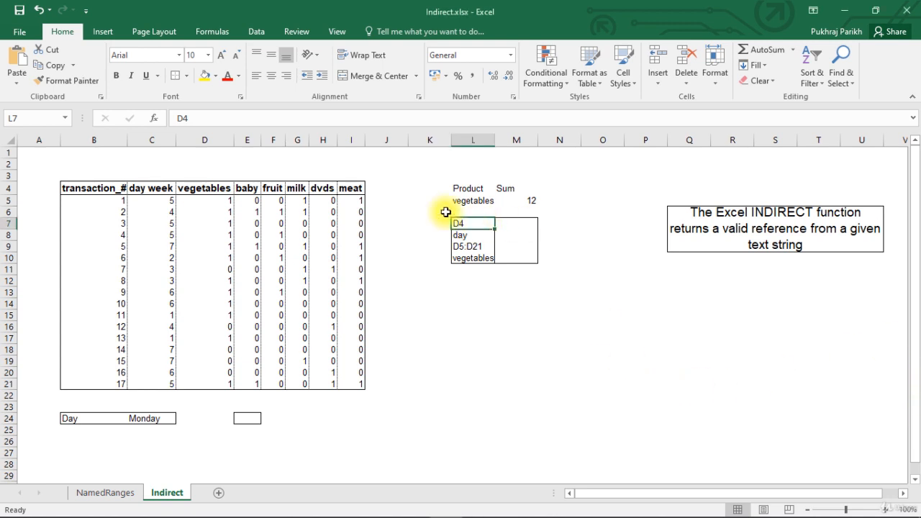
Inspect the text entries in L7 and L8 and the vegetables header cell D4 that L7 refers to.
click(471, 237)
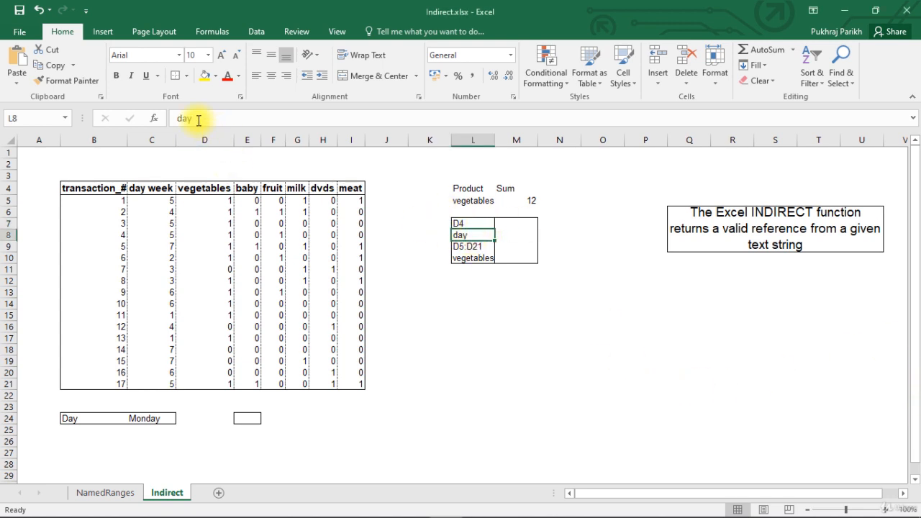
click(193, 118)
click(471, 222)
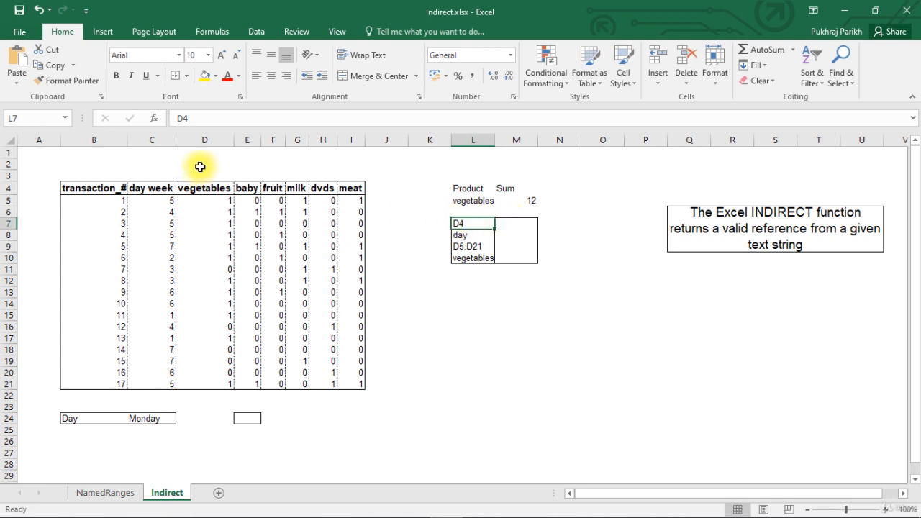
click(209, 188)
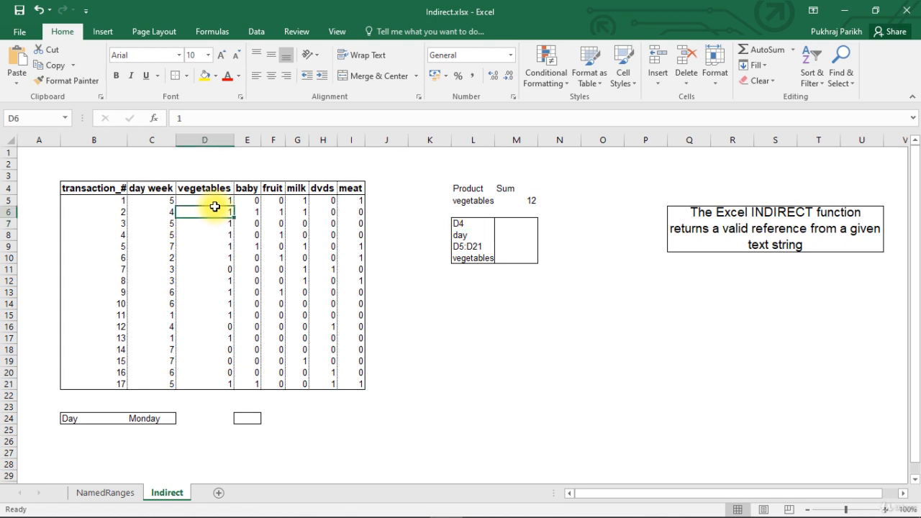
click(481, 224)
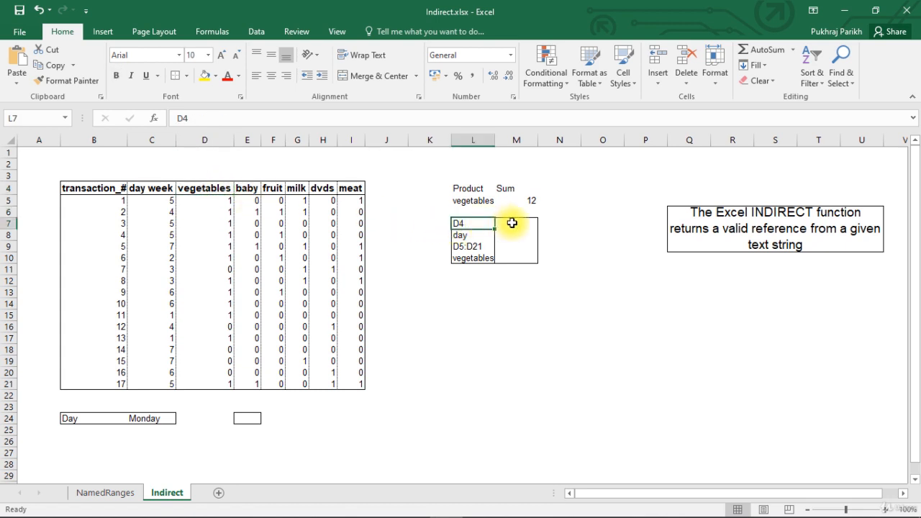
Enter the direct reference =D4 in cell M7 and check its formula.
click(512, 223)
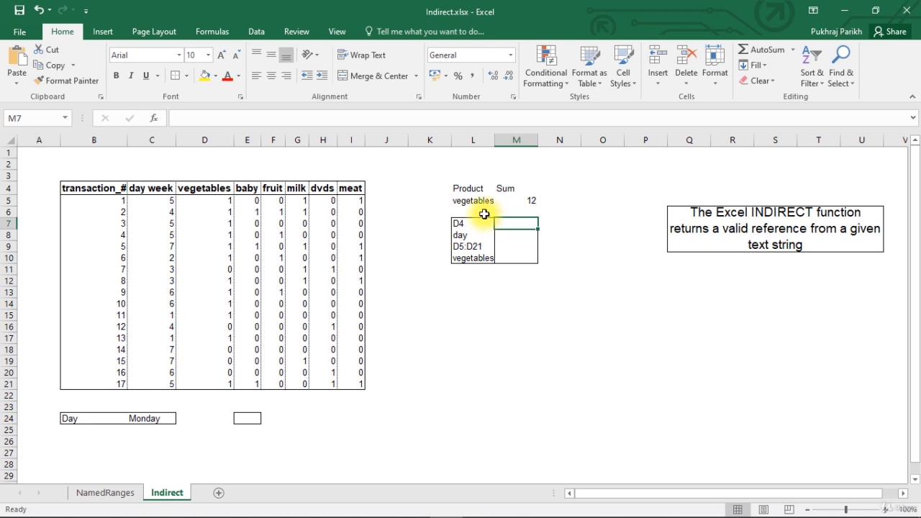
text(=)
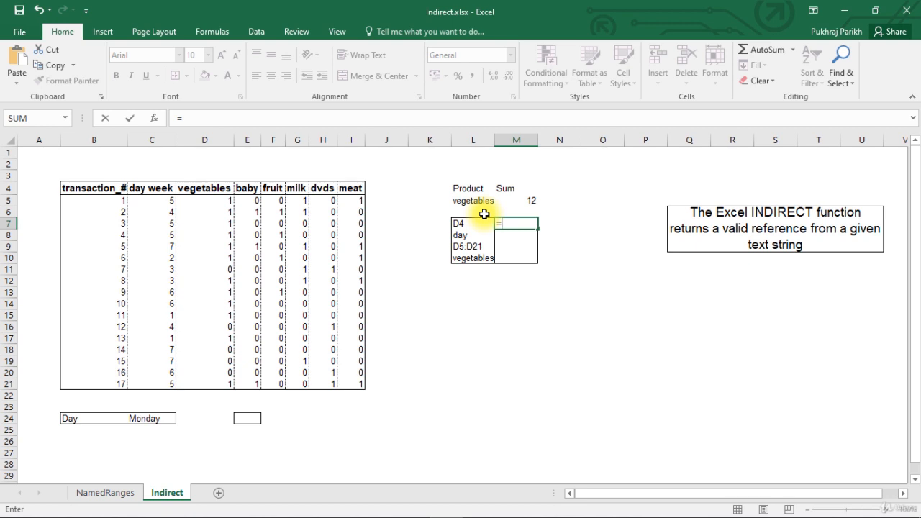
text(d4)
key(Return)
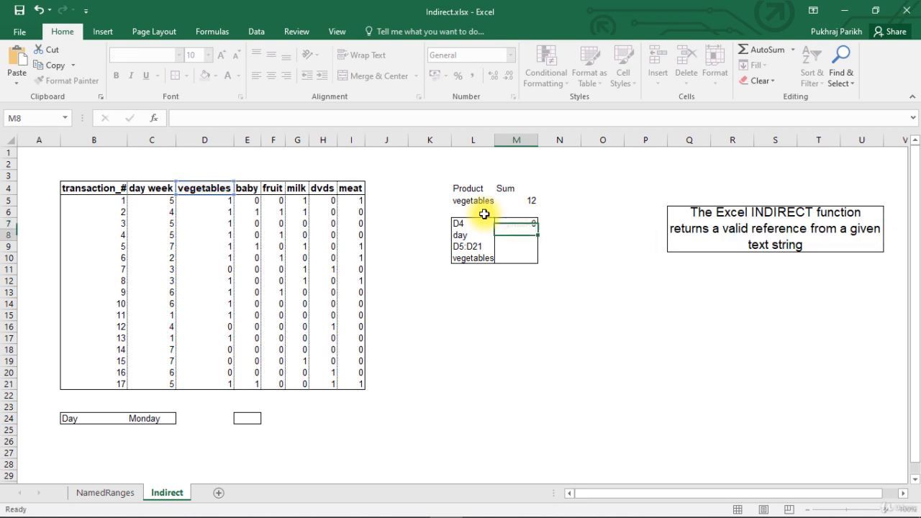
click(519, 224)
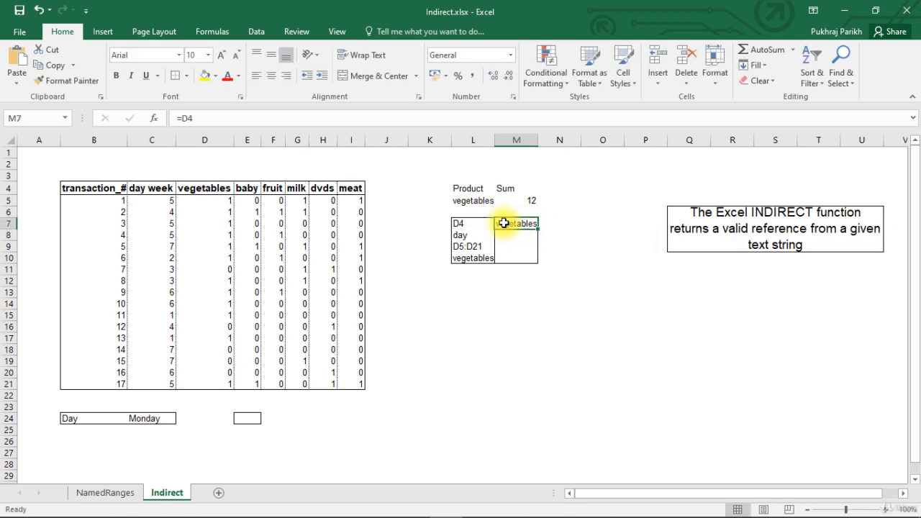
Replace the reference text in cell L7 with E4.
click(464, 225)
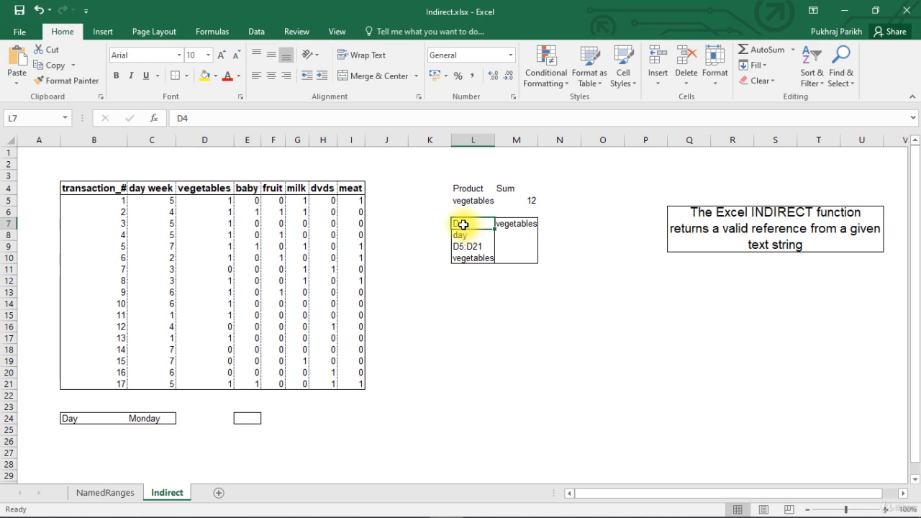
text(E4)
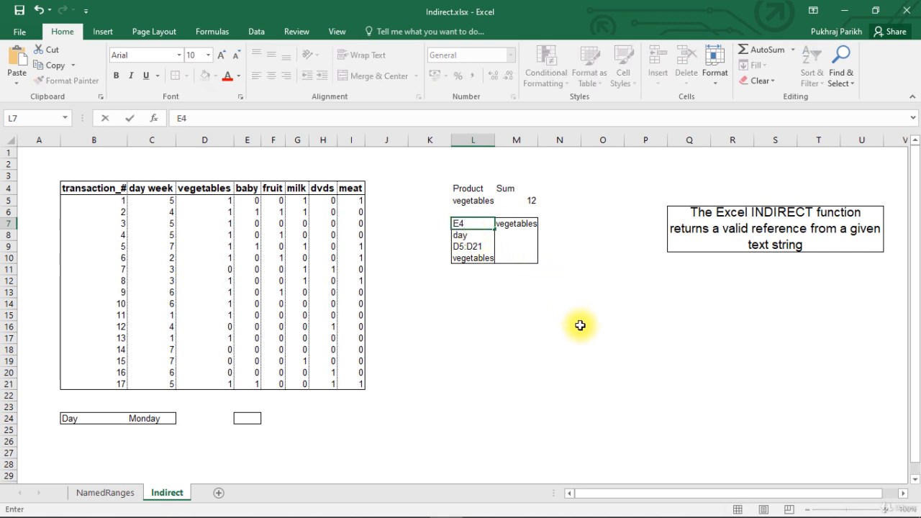
key(Return)
Replace the formula in cell M7 with =INDIRECT(L7) so it follows the reference text in L7.
click(517, 224)
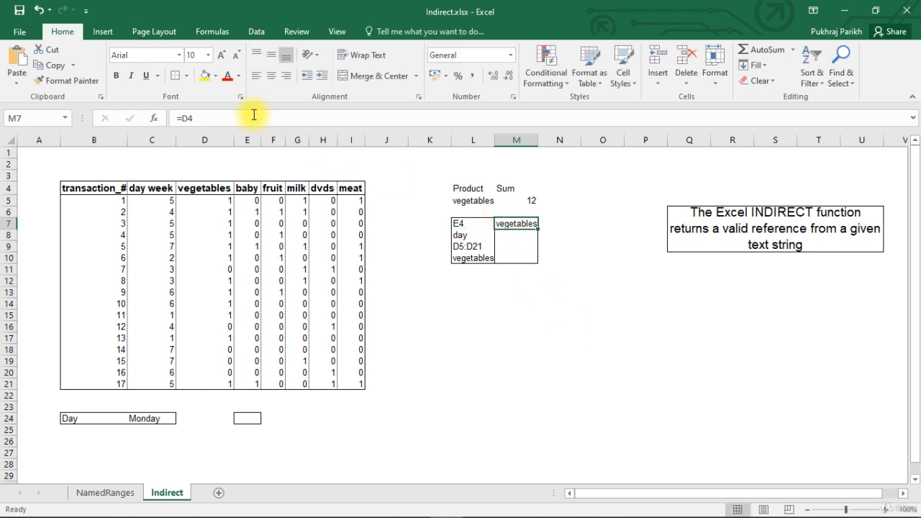
click(188, 122)
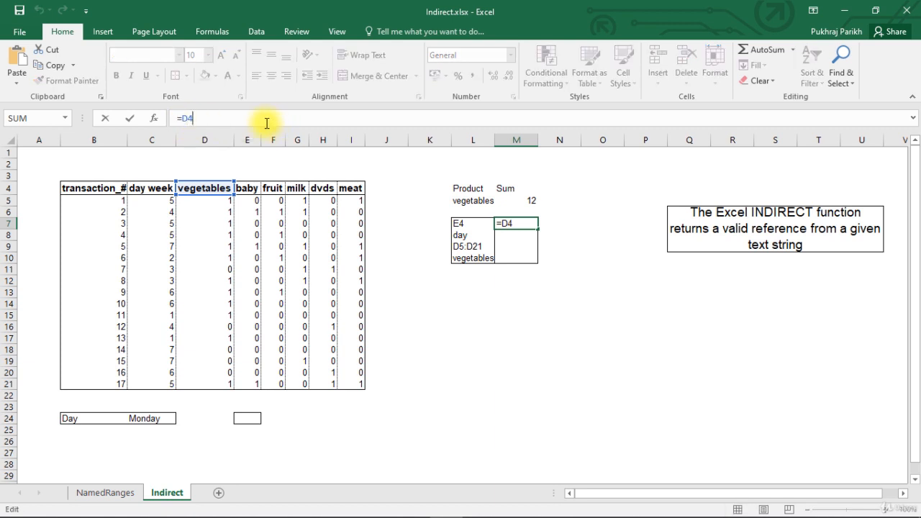
drag(177, 117, 197, 115)
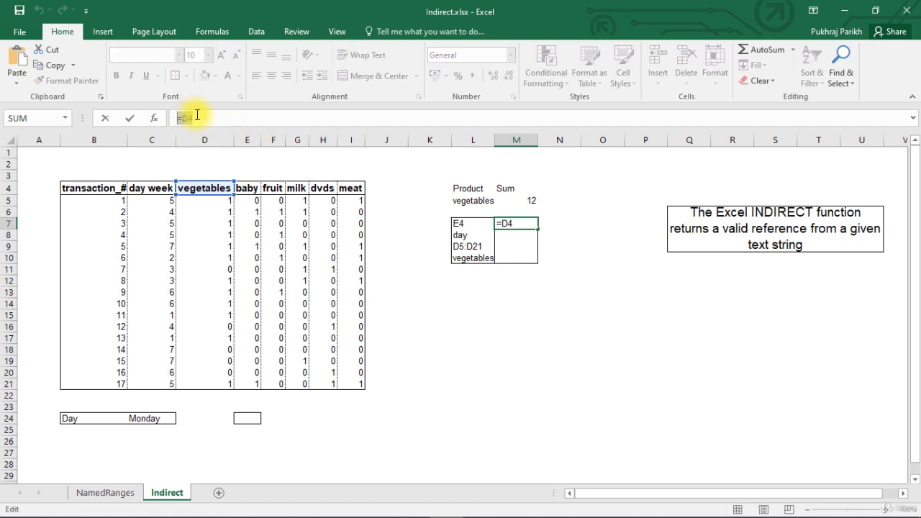
text(=)
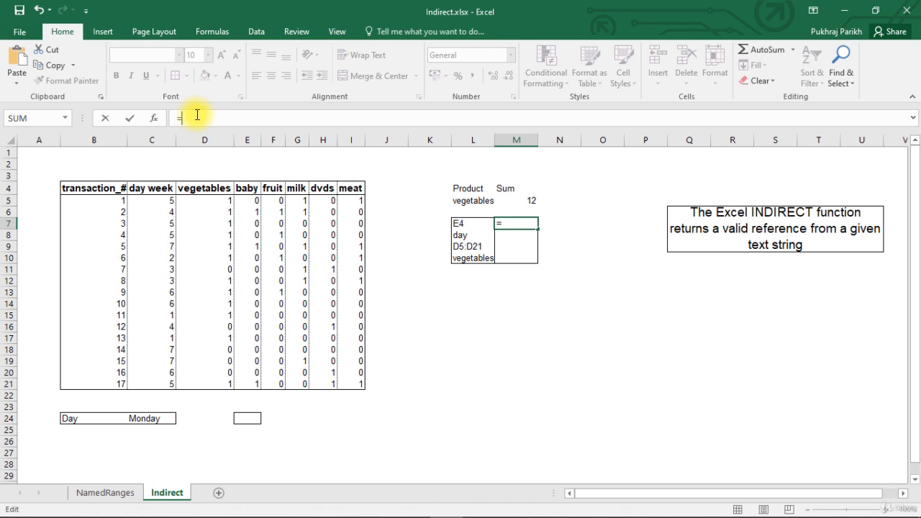
text(in)
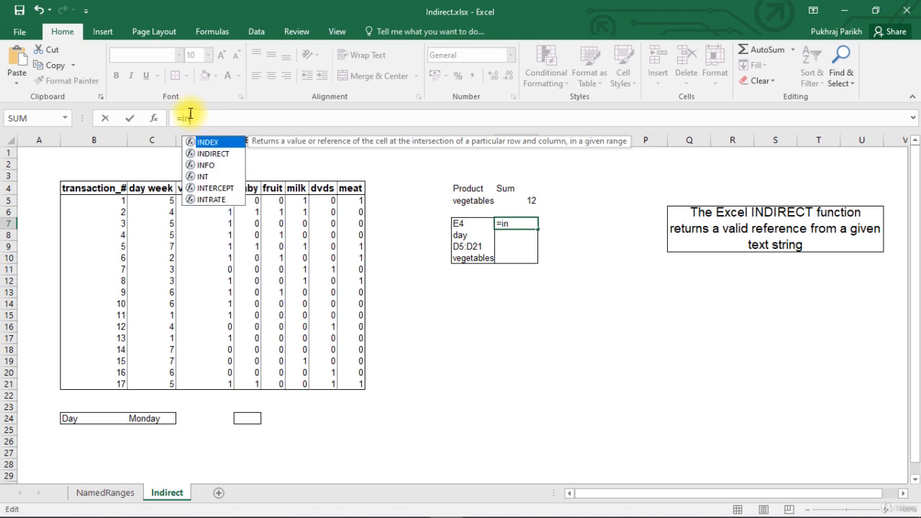
key(Down)
key(Tab)
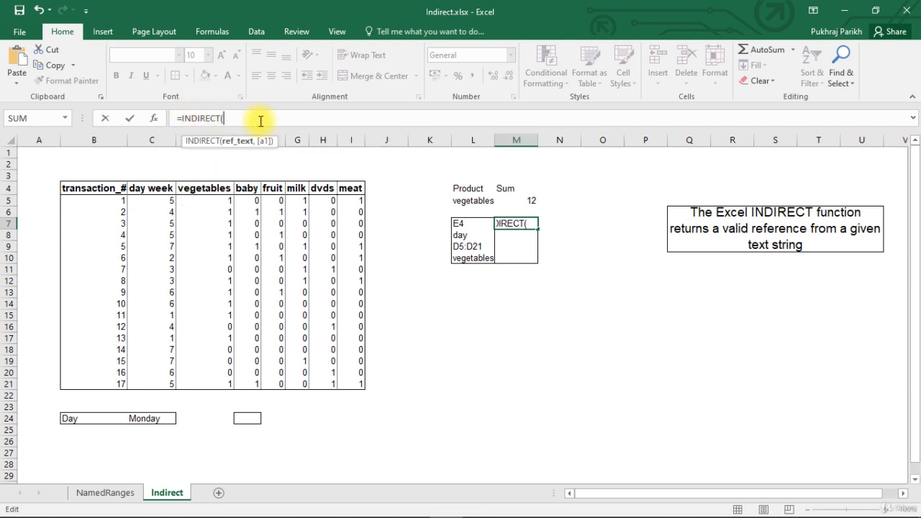
click(458, 222)
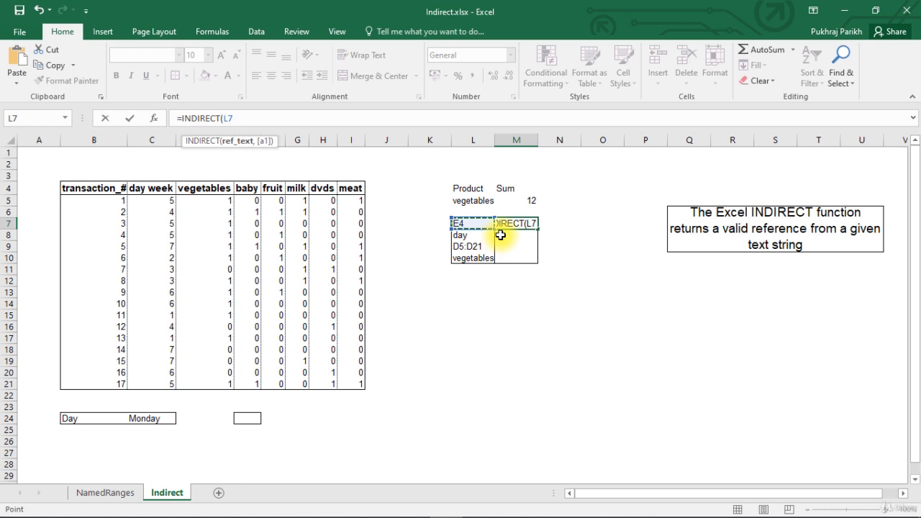
text())
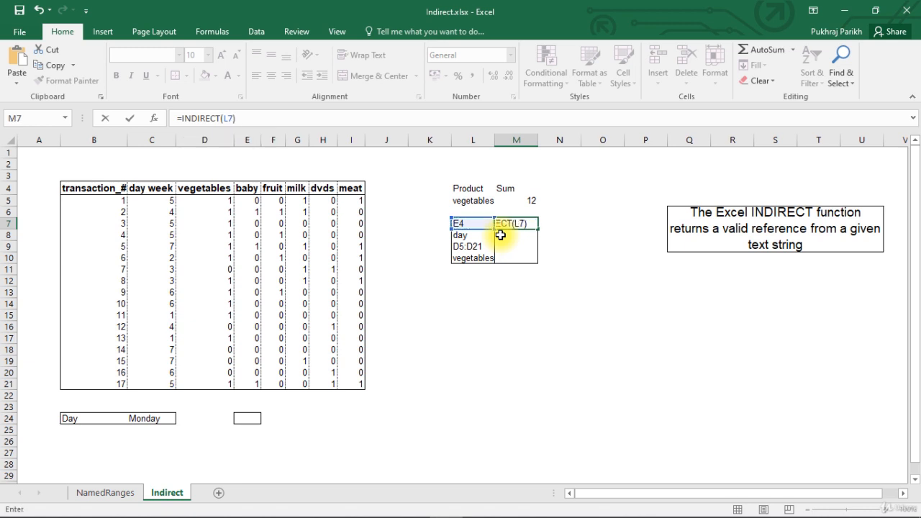
key(Return)
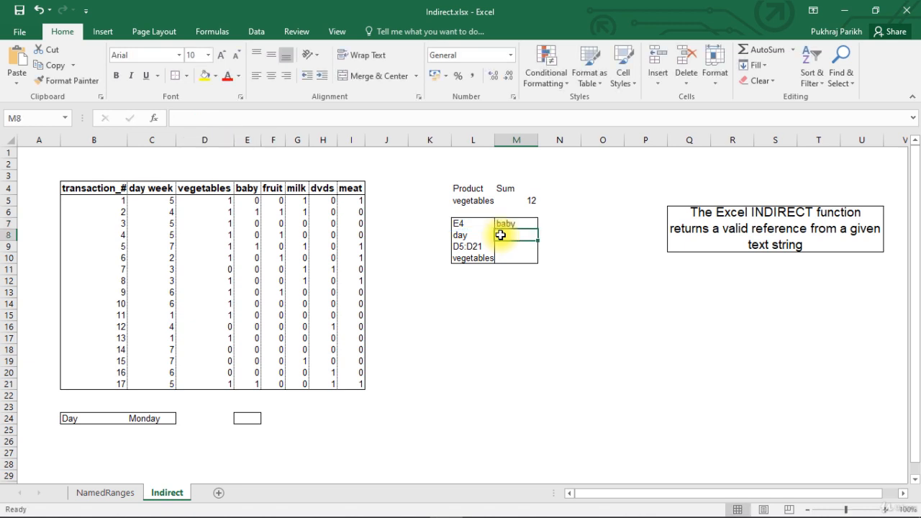
Change the reference text in cell L7 to F4 and check the INDIRECT formula in M7.
click(466, 227)
click(181, 117)
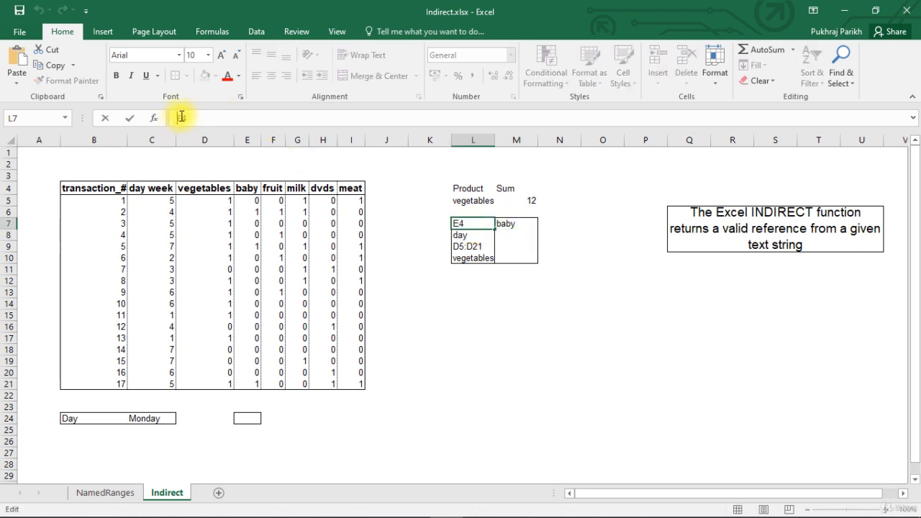
key(Delete)
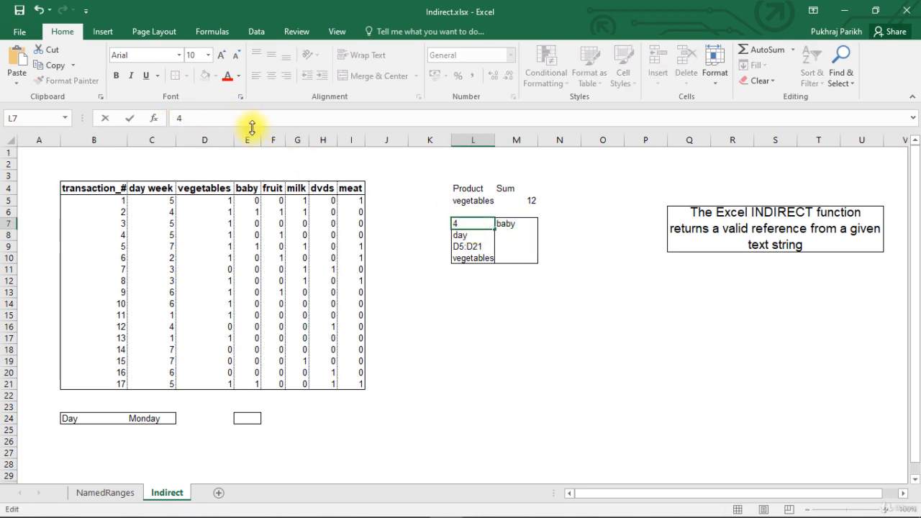
text(F)
key(Return)
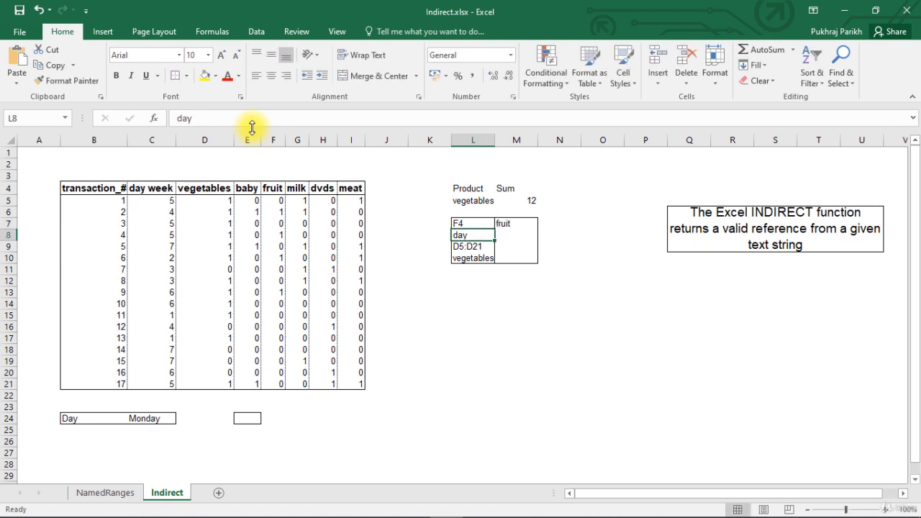
click(514, 224)
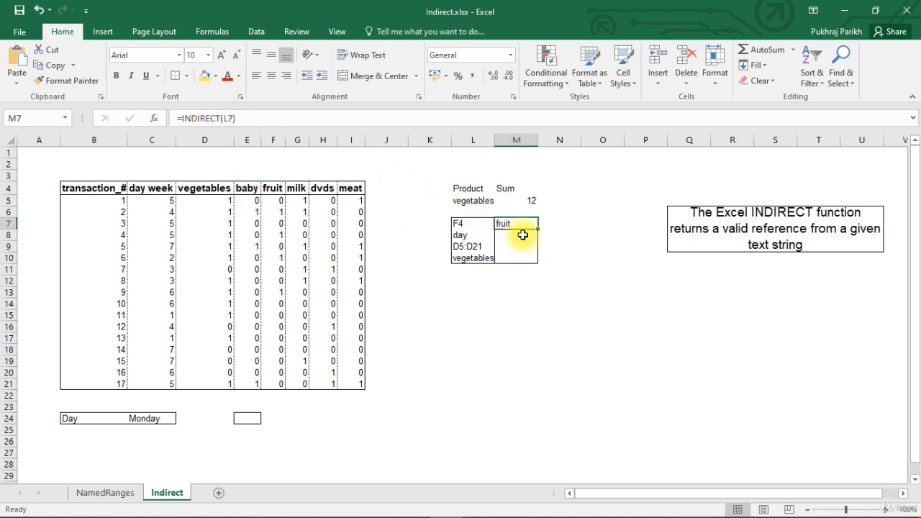
click(479, 223)
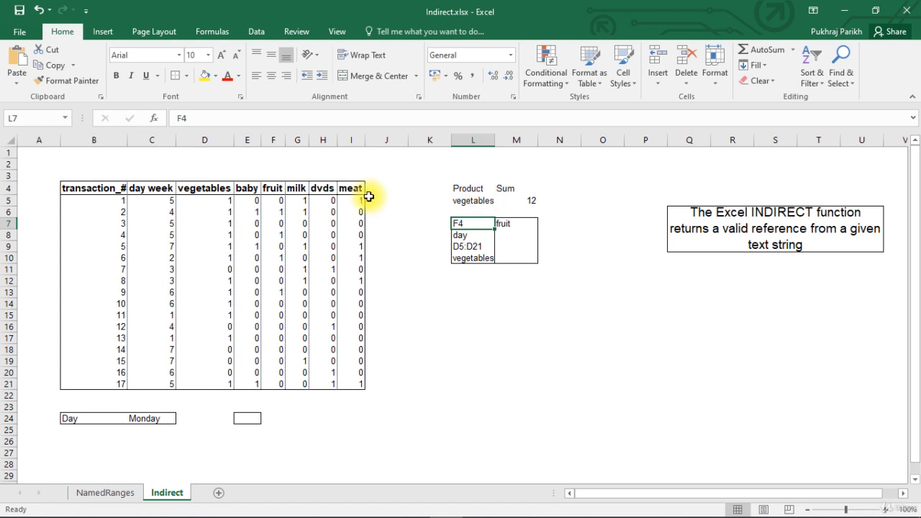
Go to the named ranges Day, baby and milk in turn to view the cells each one covers.
click(64, 120)
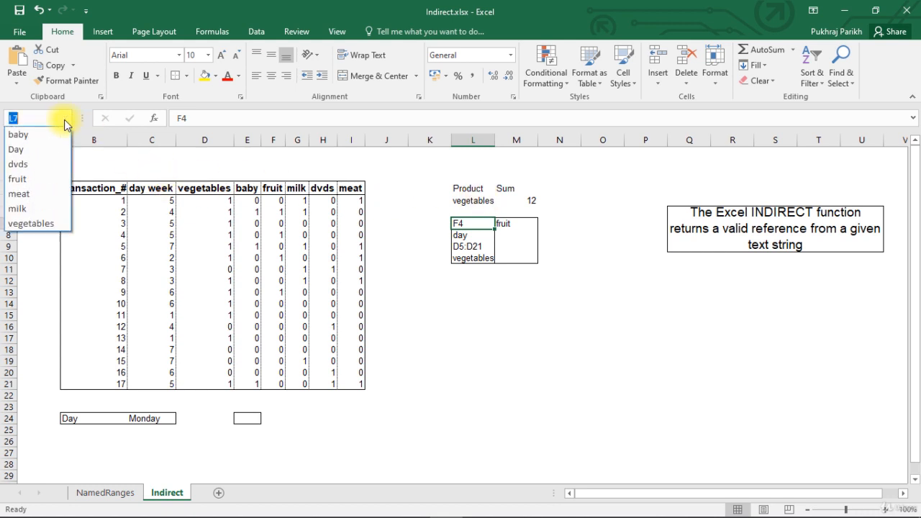
click(31, 149)
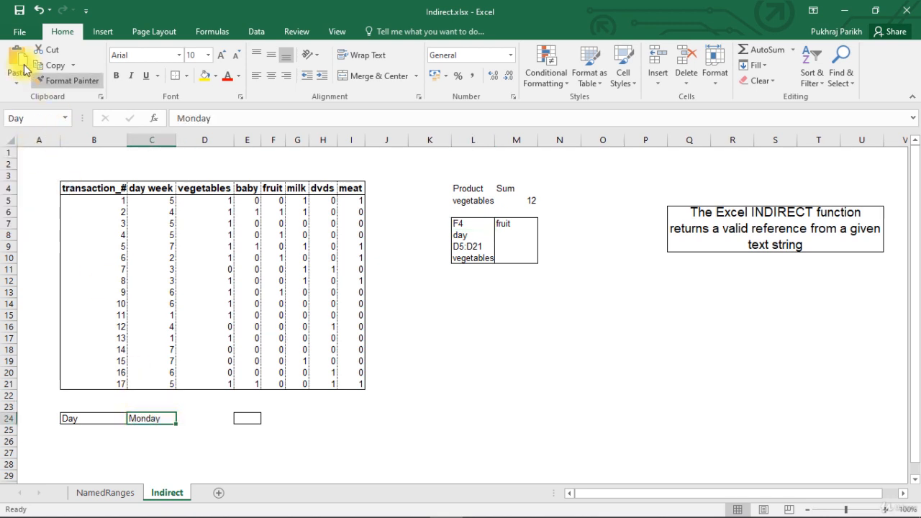
click(65, 118)
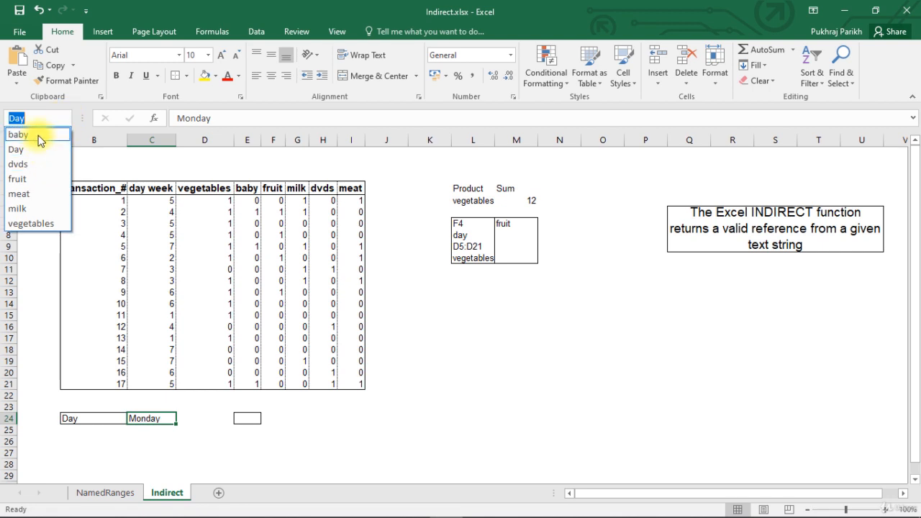
click(37, 137)
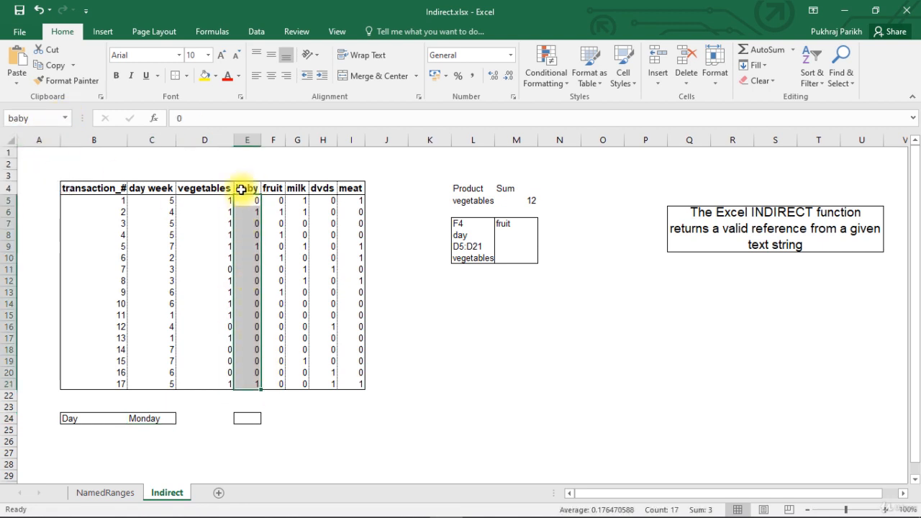
click(65, 118)
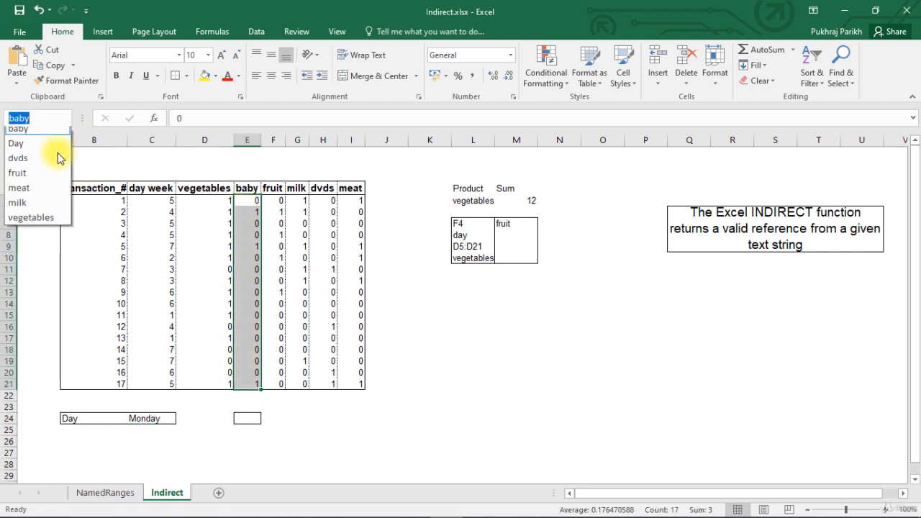
click(18, 208)
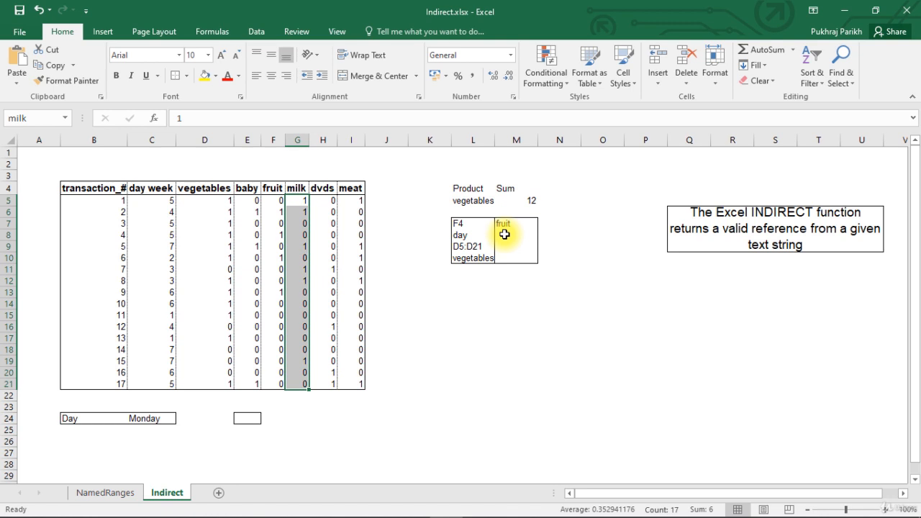
Enter =INDIRECT(L8) in cell M8 to return the value of the named range written in L8.
click(505, 234)
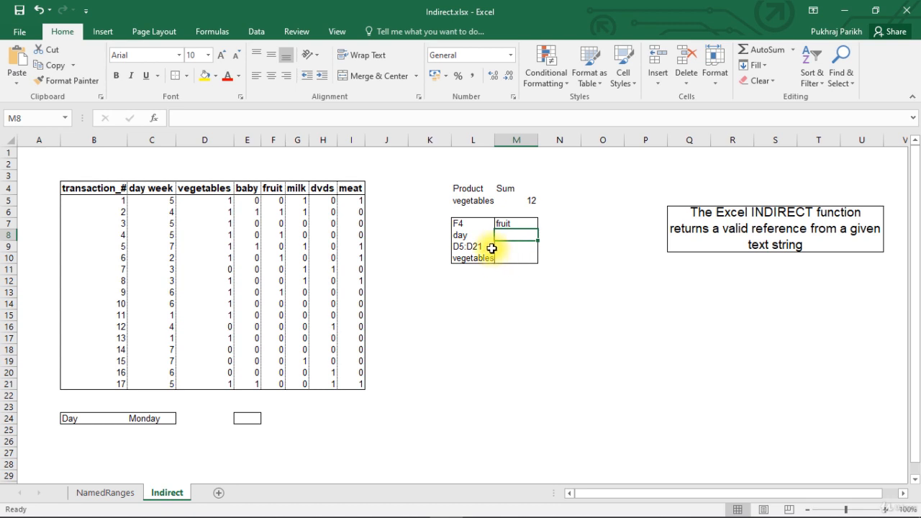
text(=indi)
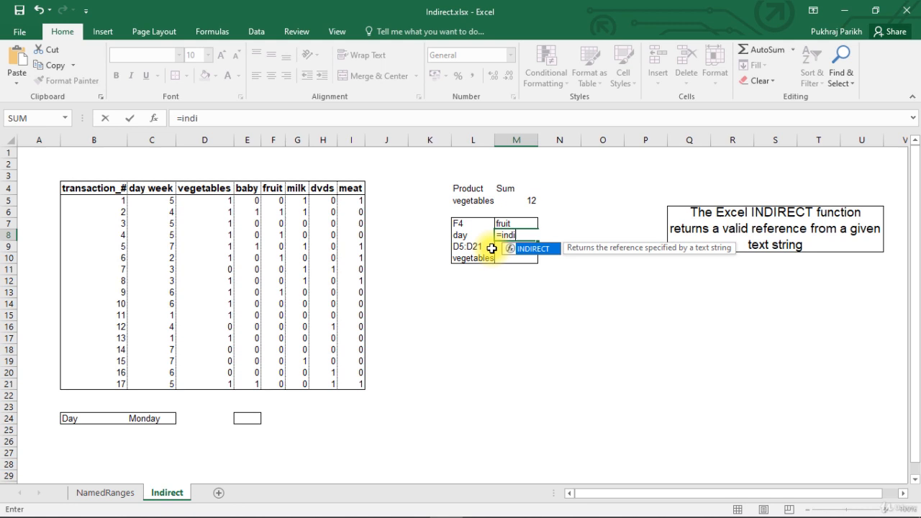
key(Tab)
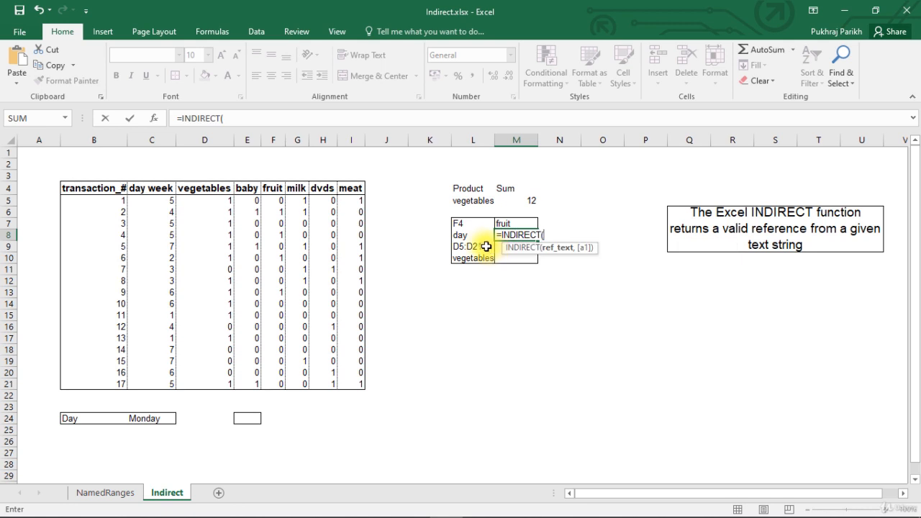
click(458, 234)
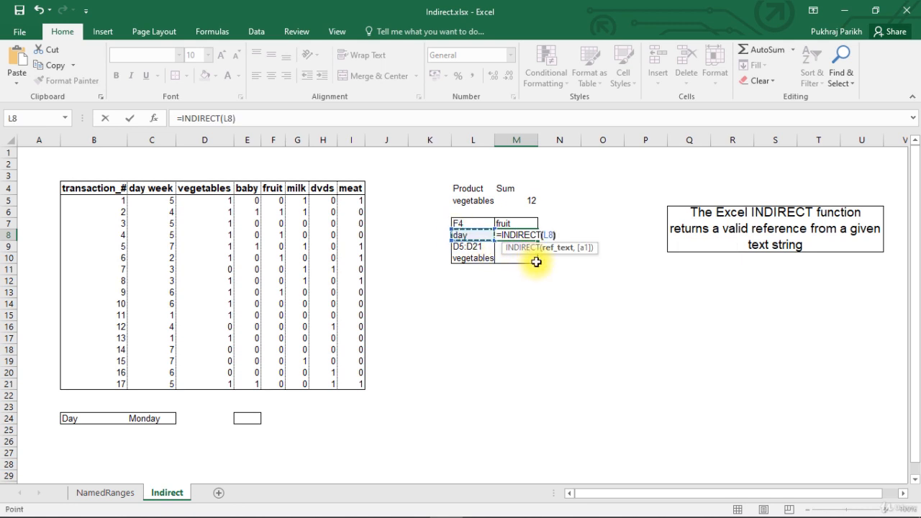
key(Return)
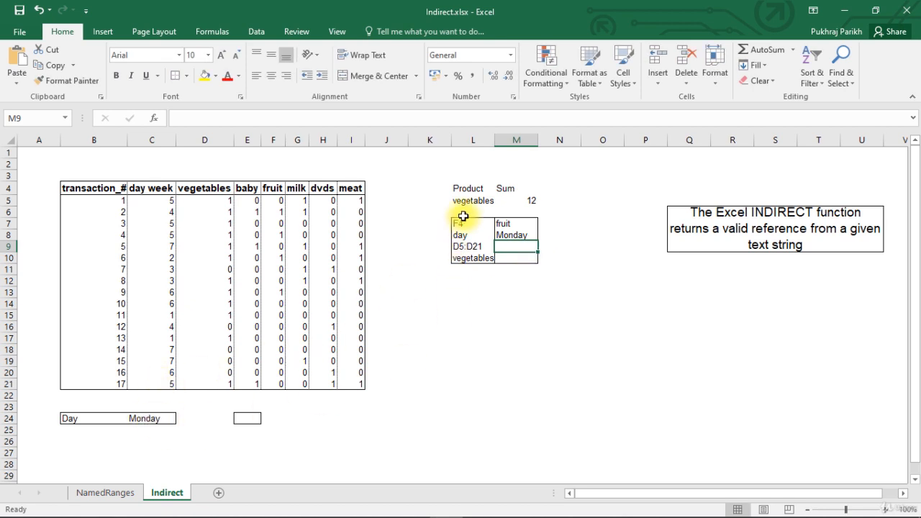
Compare the named cell C24 with the reference text in L8 and the INDIRECT formula in M8.
click(138, 416)
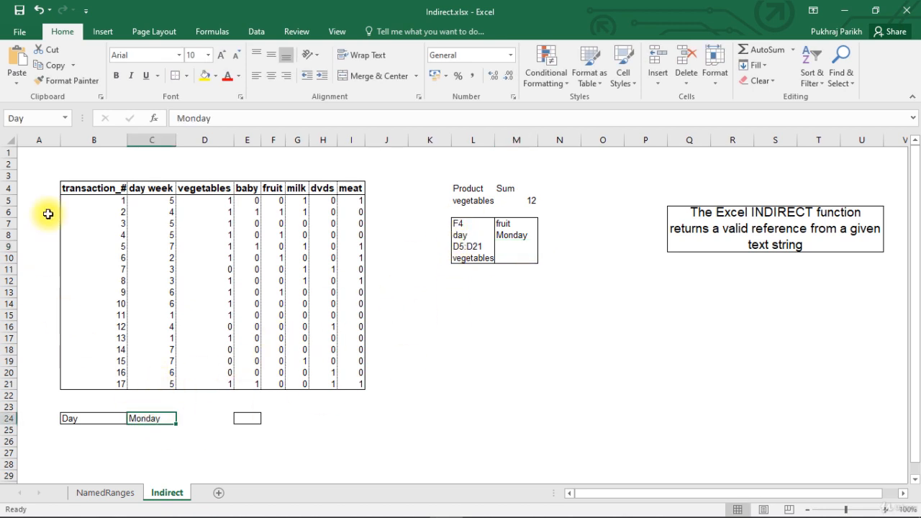
click(529, 235)
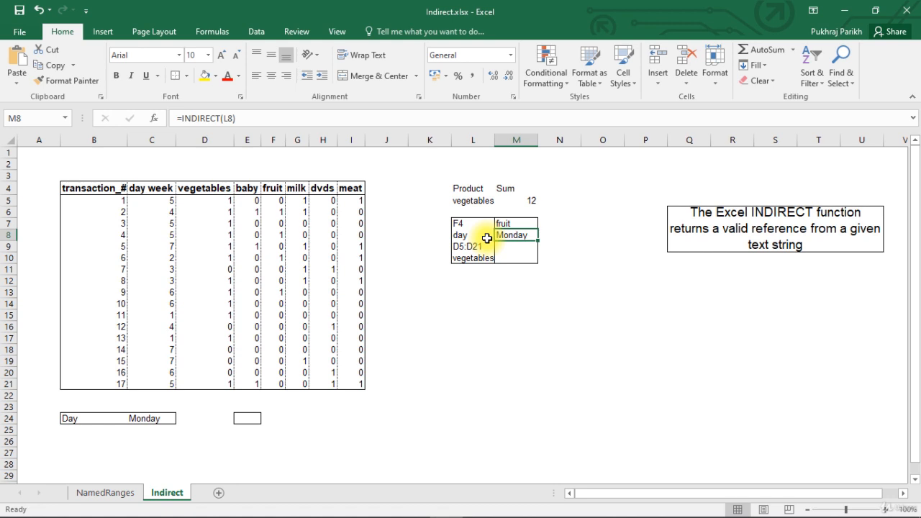
click(487, 238)
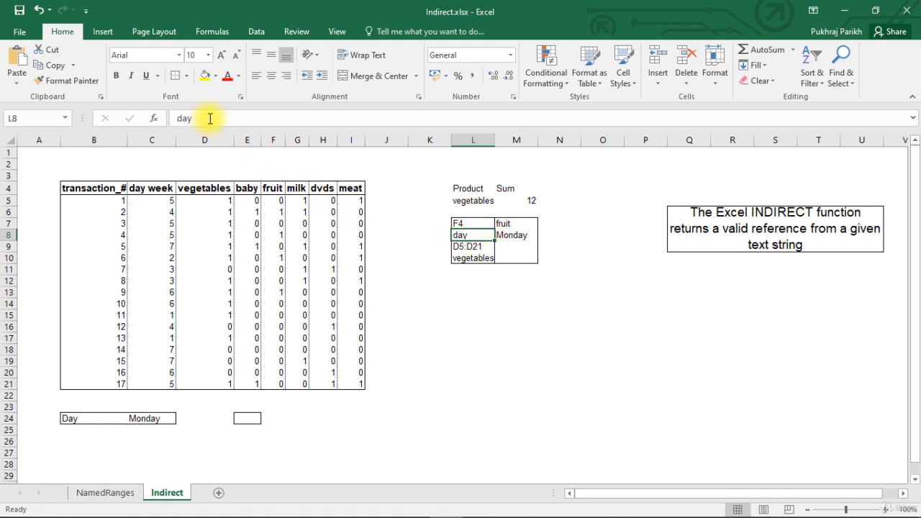
click(512, 236)
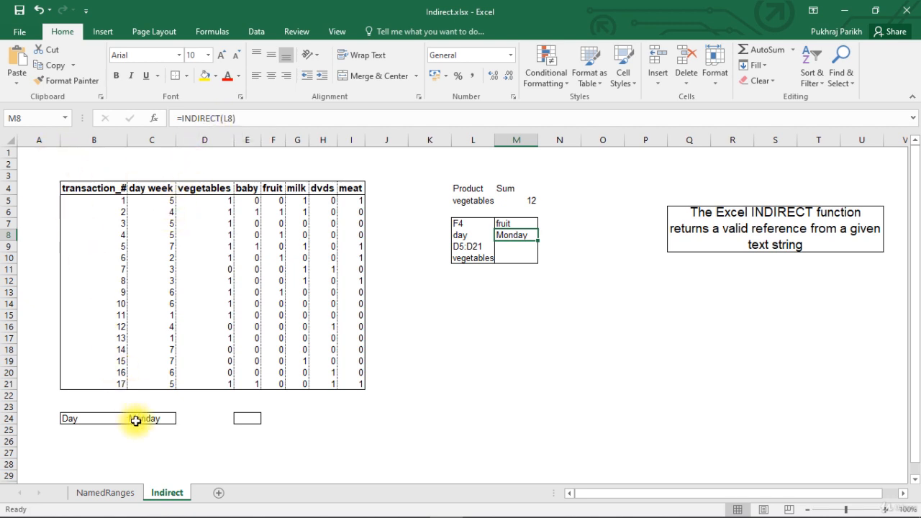
Enter =SUM(INDIRECT(L9)) in cell M9 to total the vegetables range whose address is written in L9.
click(505, 248)
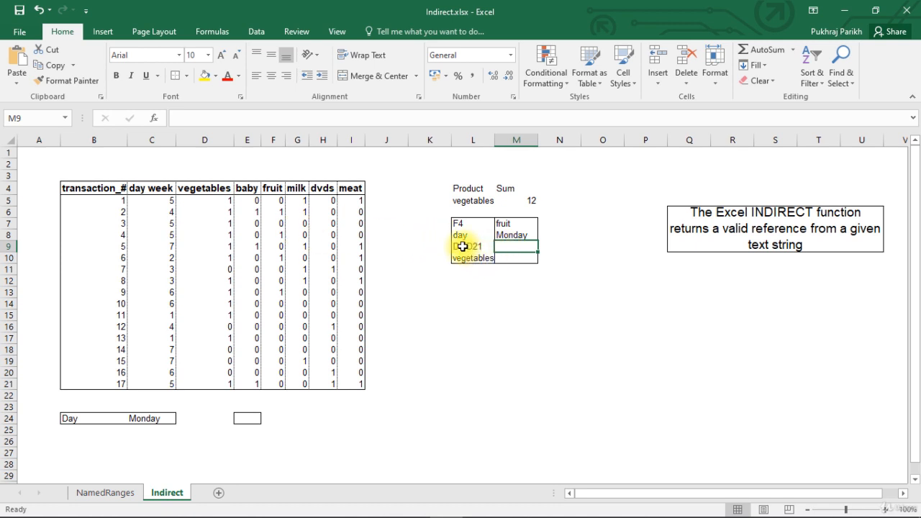
drag(216, 200, 232, 382)
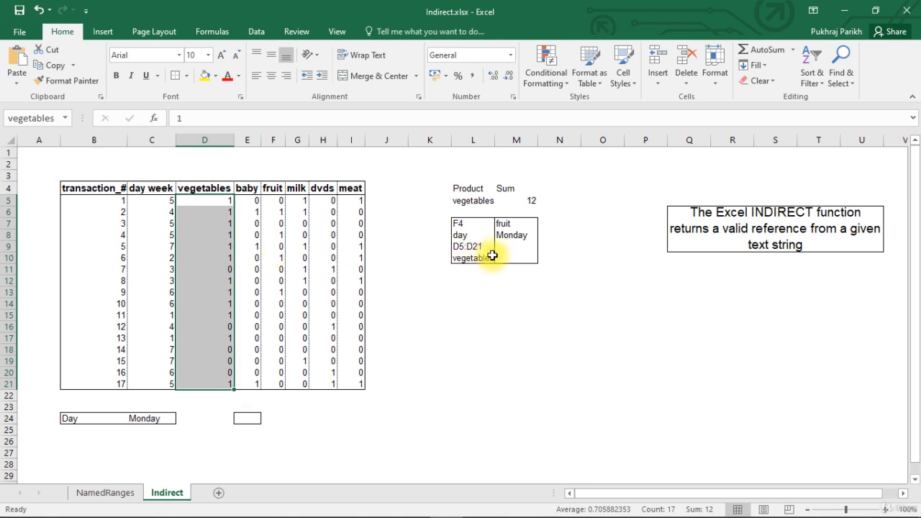
click(520, 246)
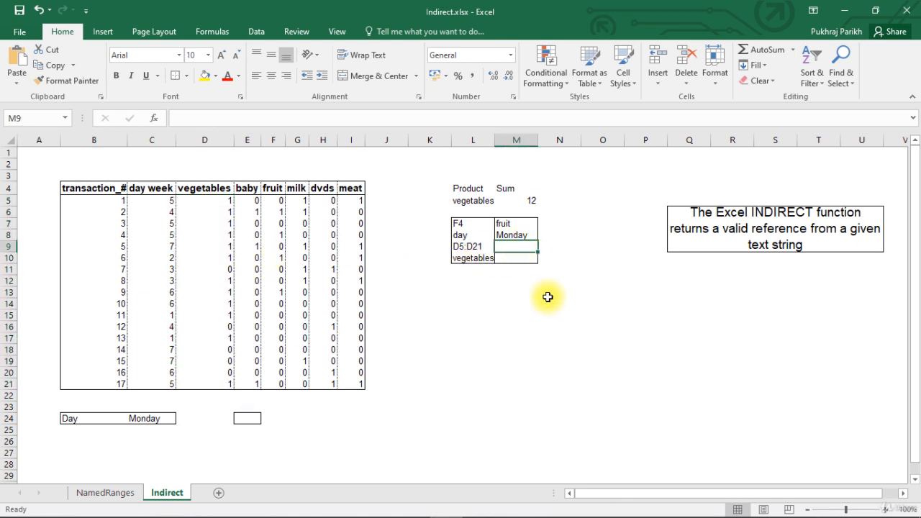
text(=)
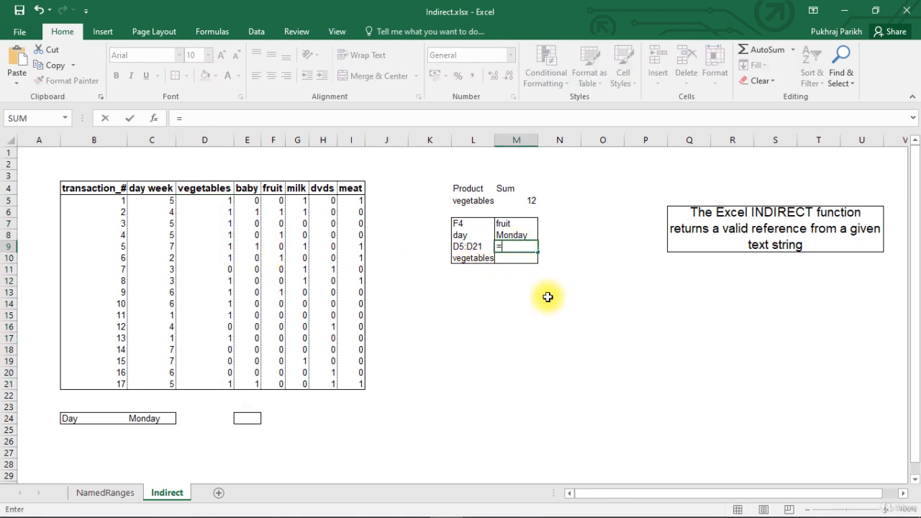
text(sum)
key(Tab)
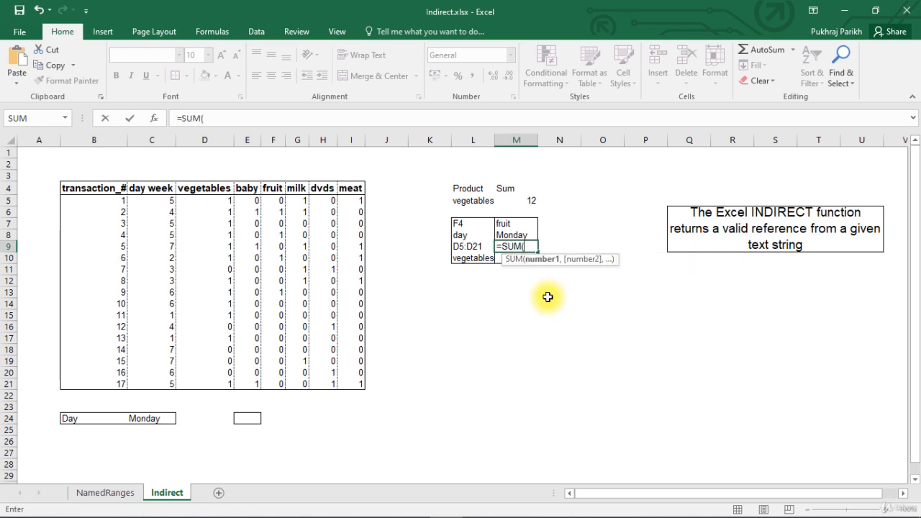
text(ind)
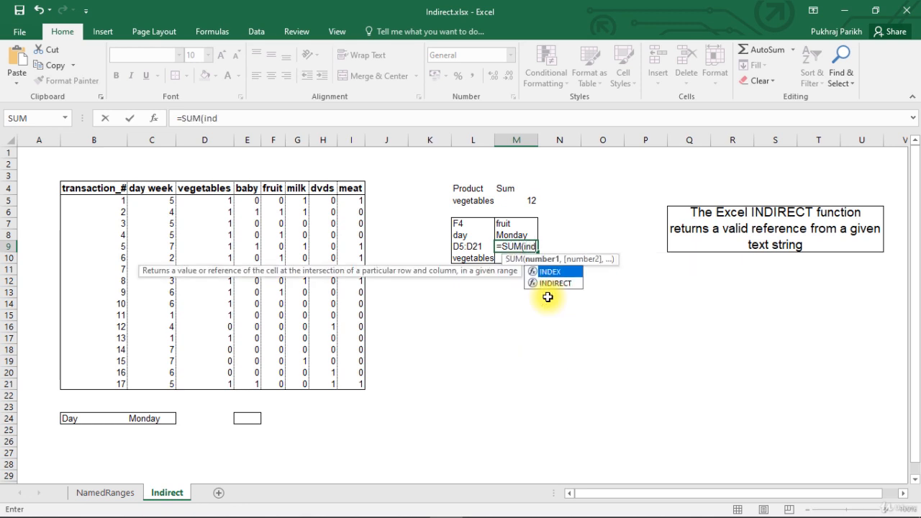
key(Down)
key(Tab)
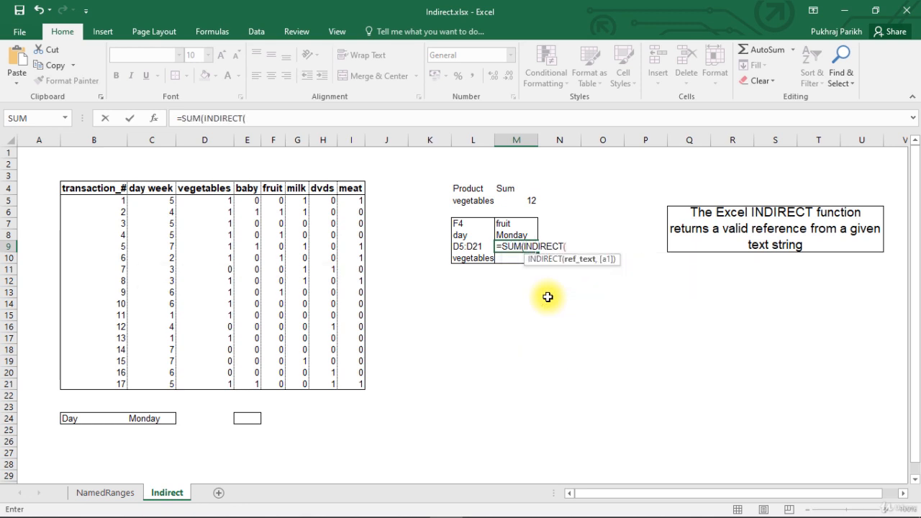
click(457, 246)
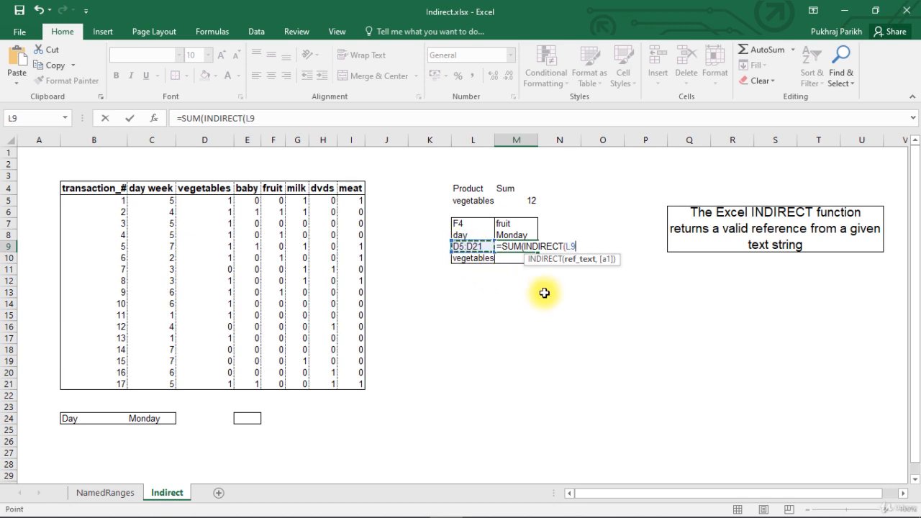
text())
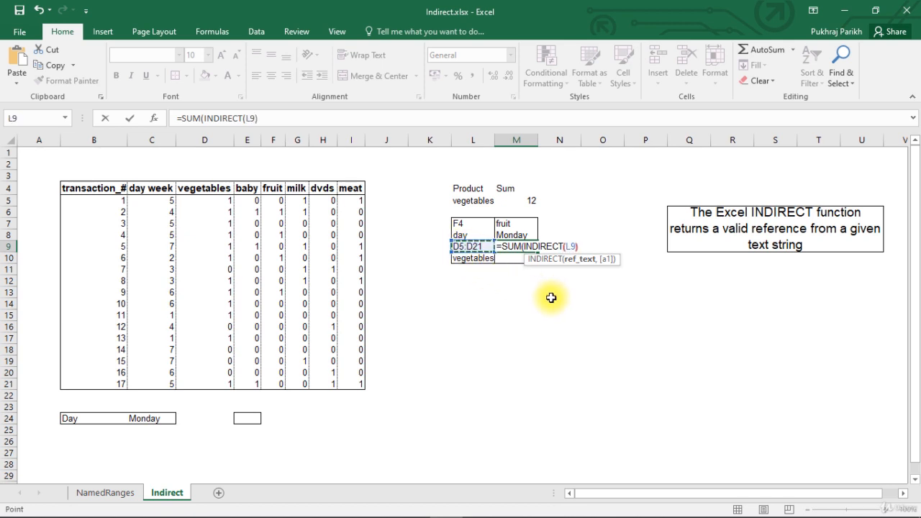
text())
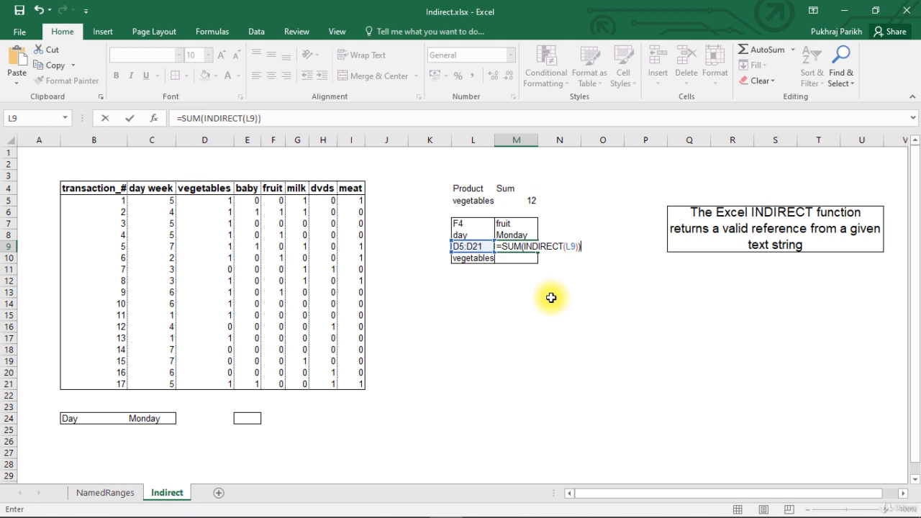
key(Return)
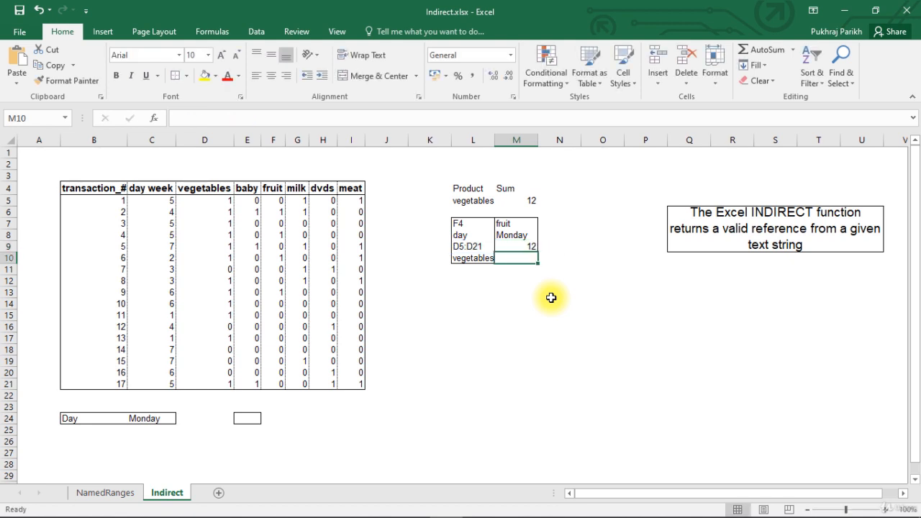
Compare the formula in M9 with the sum in M5, and select D5:D21 to view the name of that range.
click(515, 245)
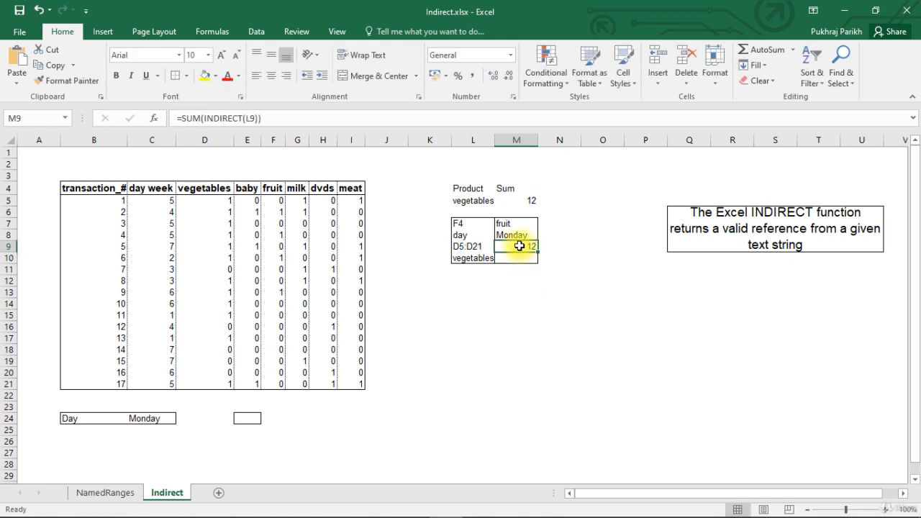
click(522, 198)
click(524, 244)
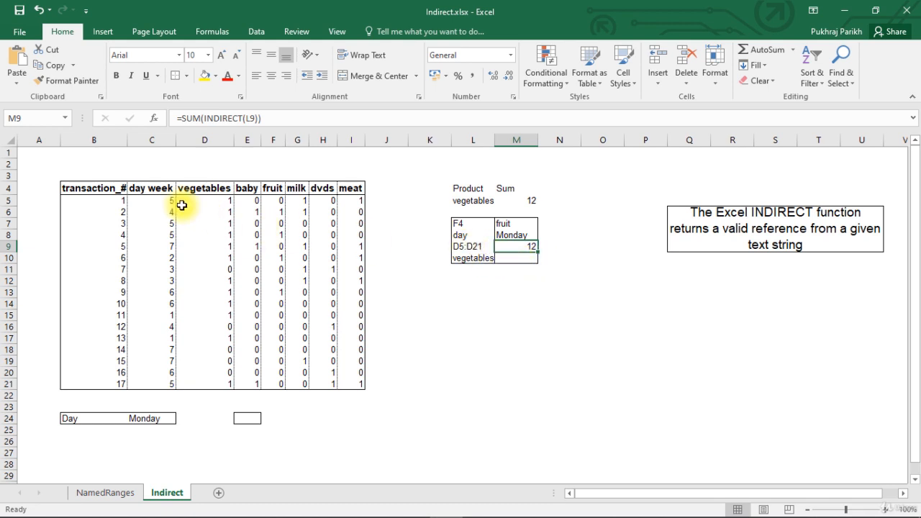
drag(205, 200, 223, 383)
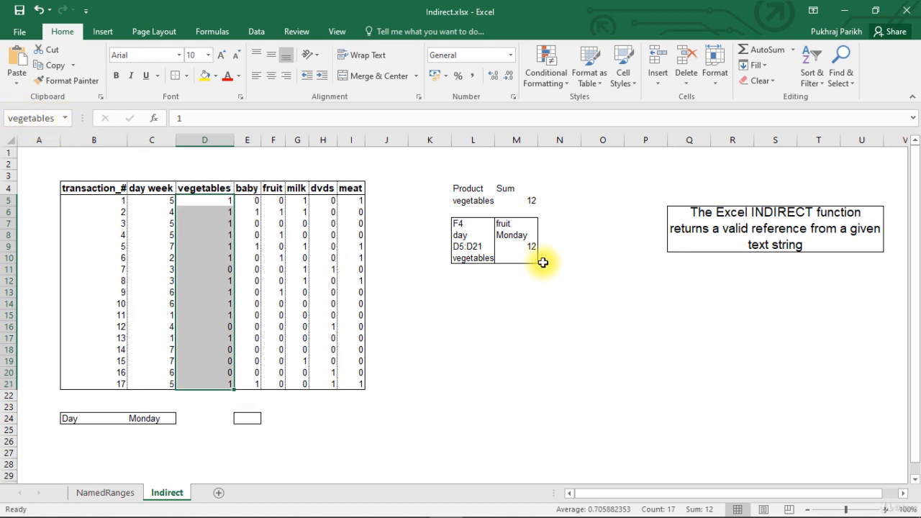
Enter =SUM(INDIRECT(L10)) in cell M10 to total the named range written in L10, accepting the proposed bracket correction.
click(518, 258)
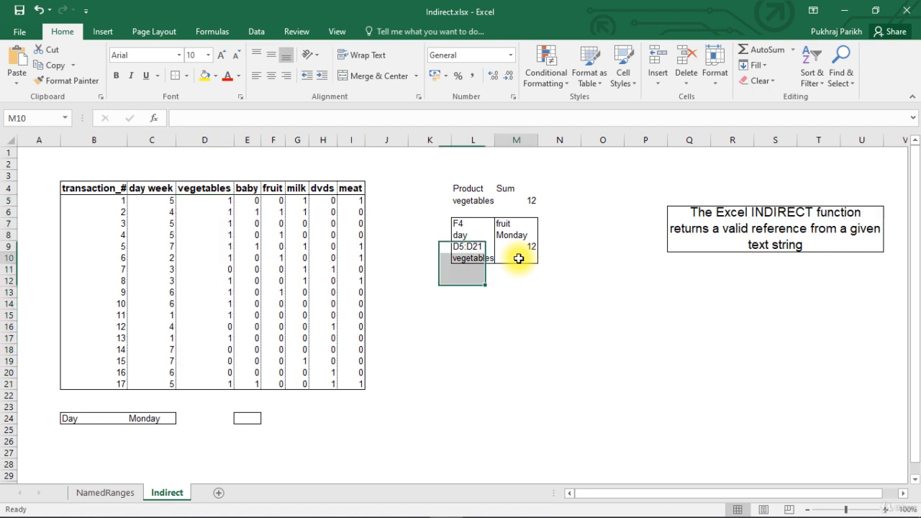
text(=)
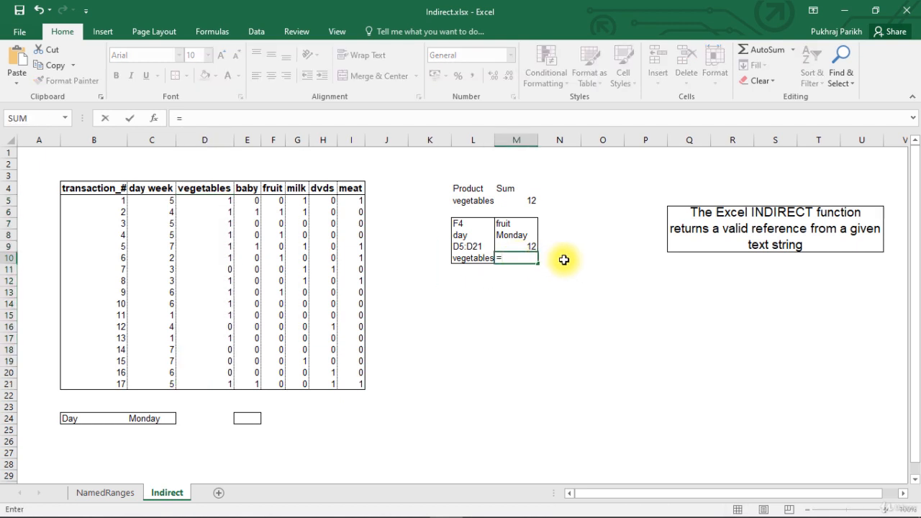
text(sum)
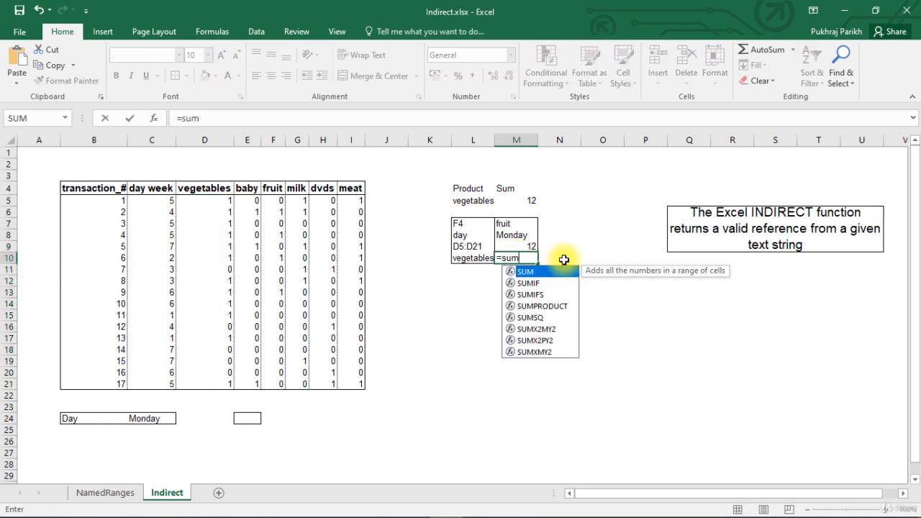
key(Tab)
text(in)
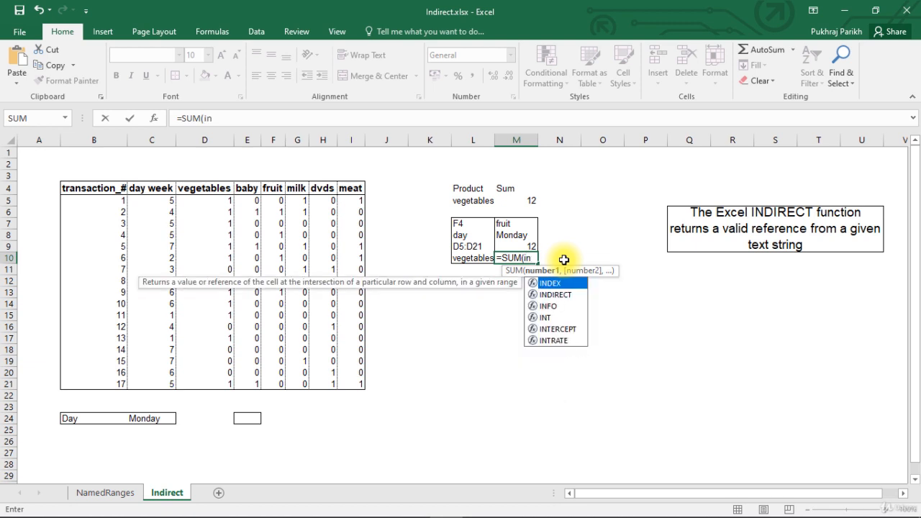
key(Down)
key(Tab)
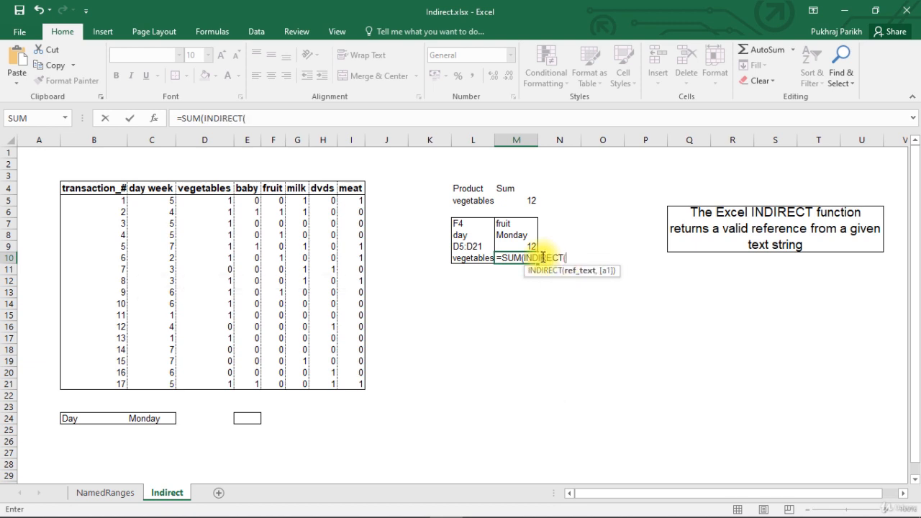
click(462, 258)
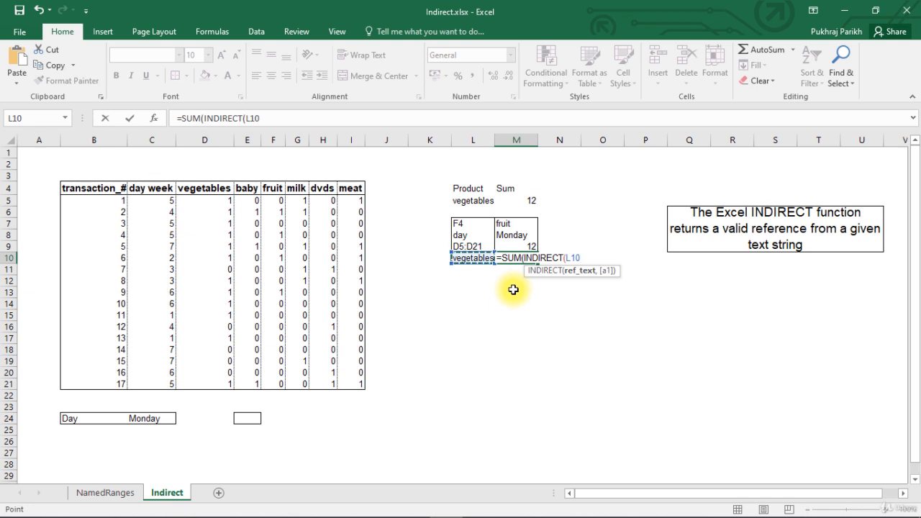
key(Return)
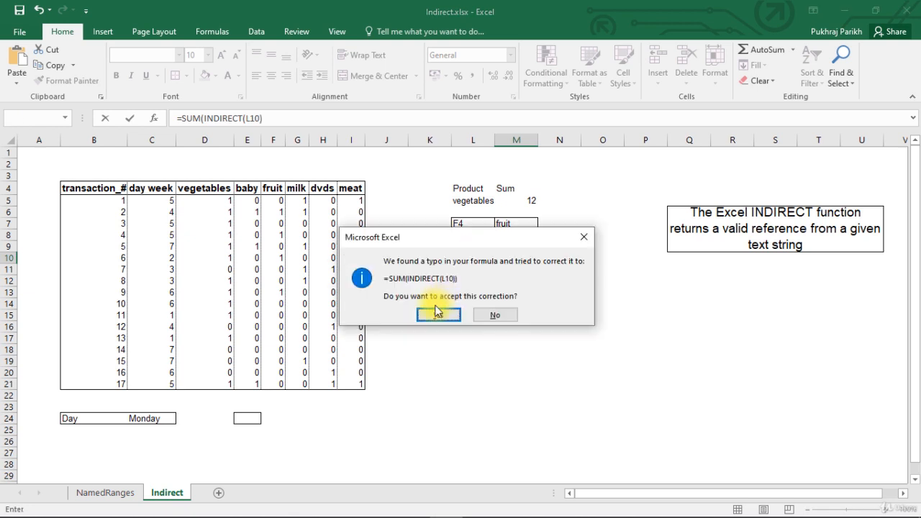
click(442, 312)
click(531, 257)
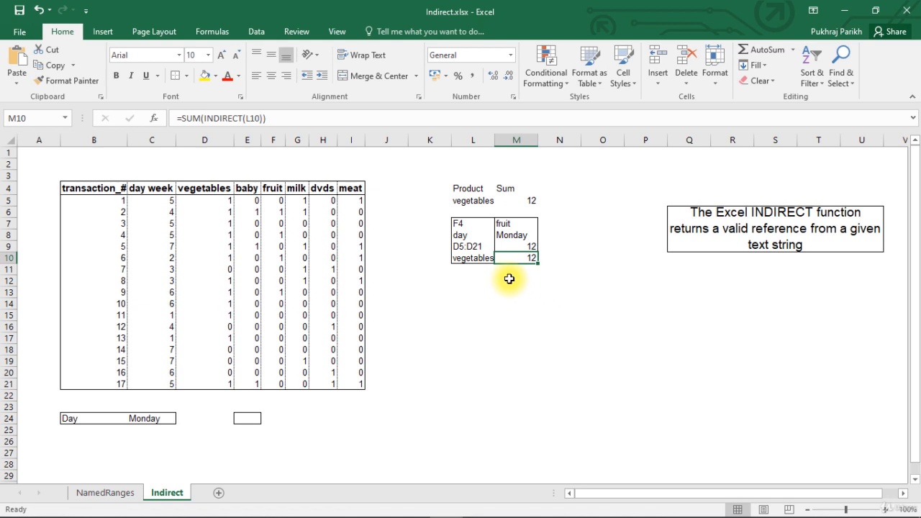
Change the range name in cell L10 to milk so the formula in M10 totals the milk column.
click(481, 258)
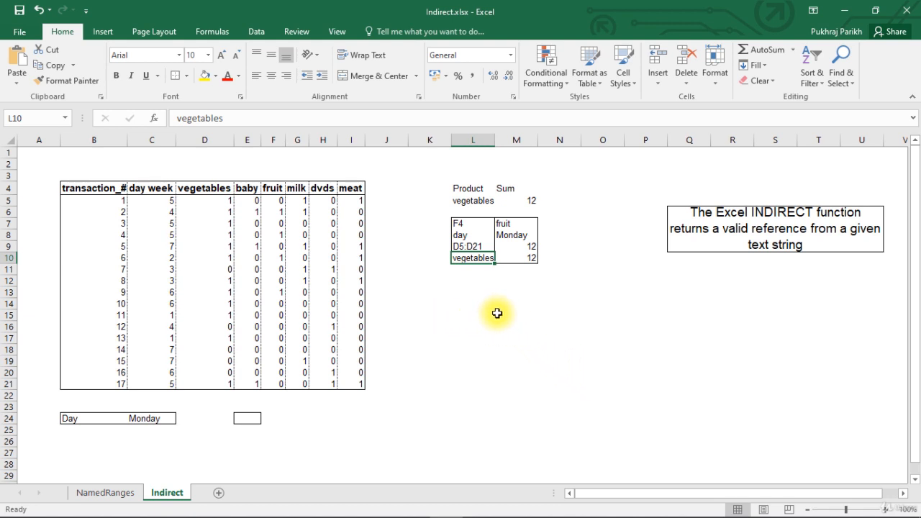
text(m)
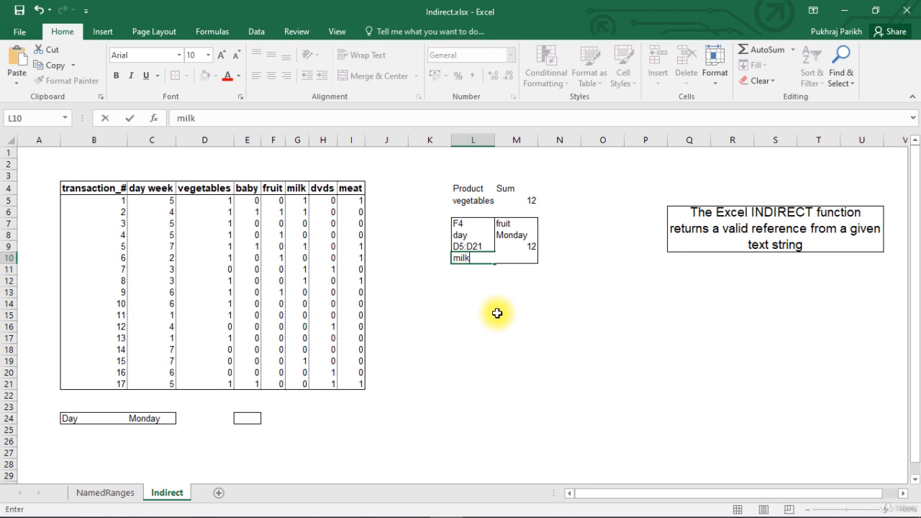
text(ilk)
key(Return)
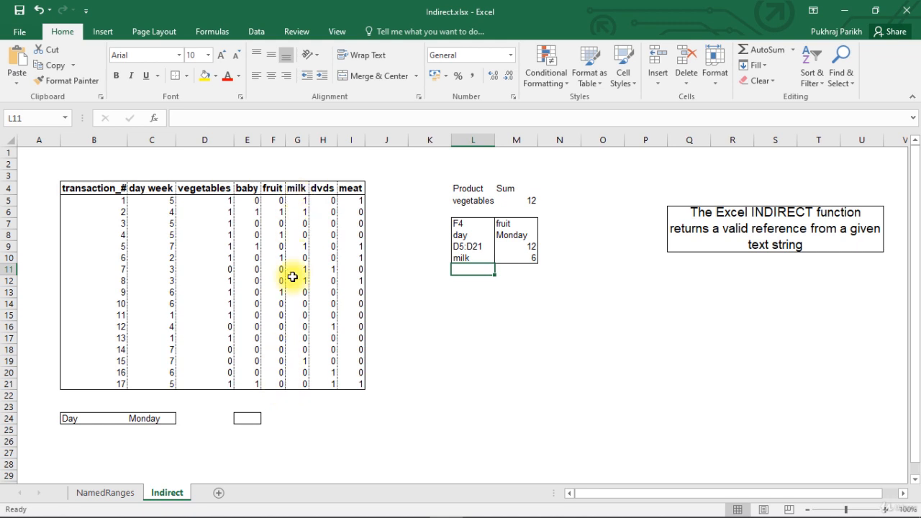
Change the range name in cell L10 to dvds and check the SUM and INDIRECT formula in M10.
click(472, 257)
text(dvds)
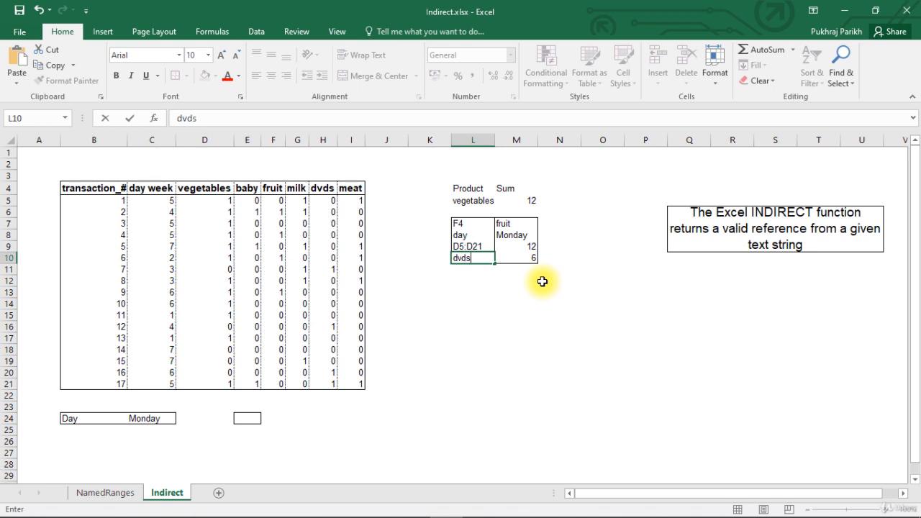
key(Return)
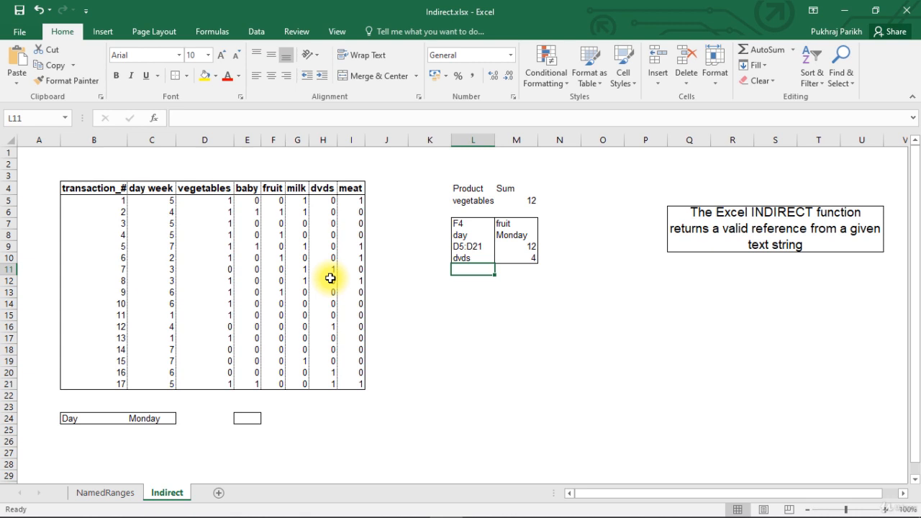
key(Up)
key(Right)
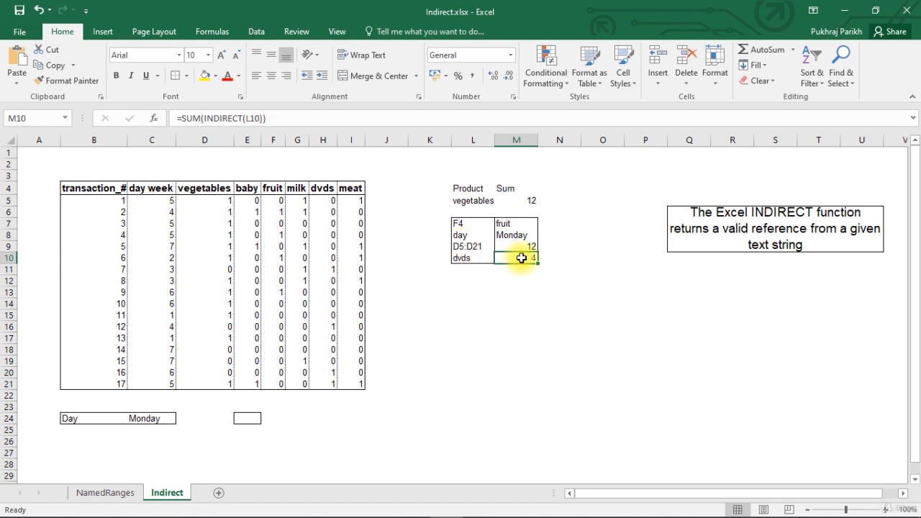
click(466, 257)
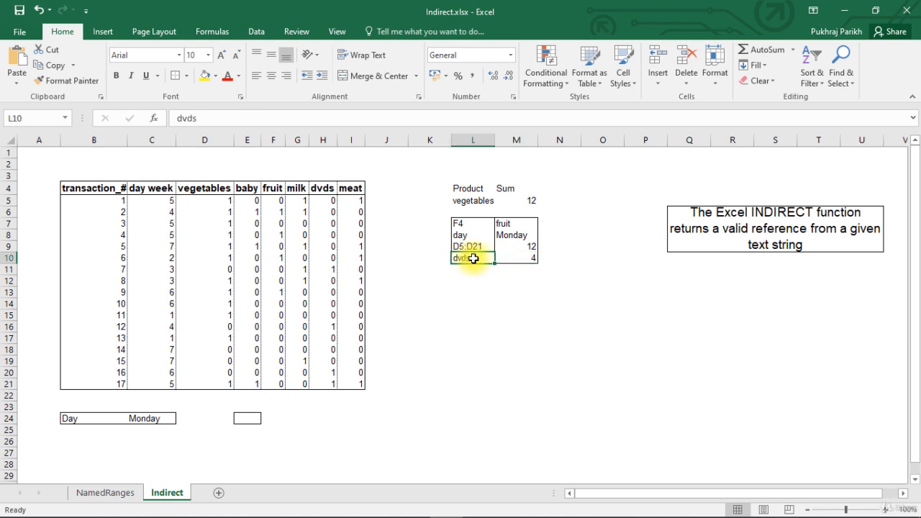
click(521, 258)
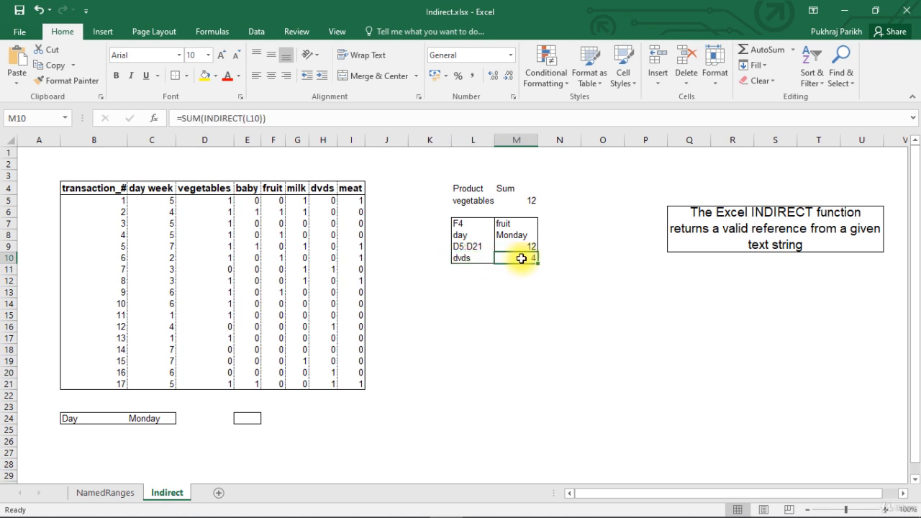